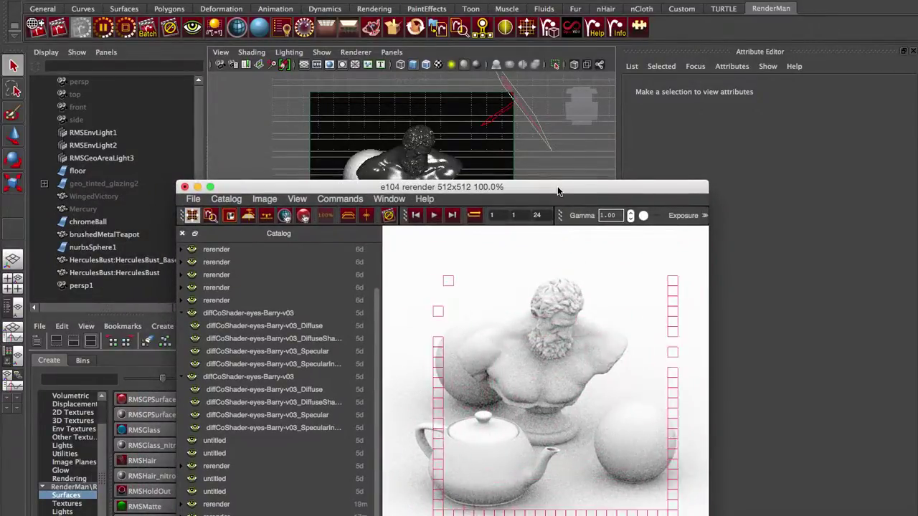
# Shift the RenderMan 'it' render window aside and bring Maya to the front.
pyautogui.moveTo(557, 186); pyautogui.dragTo(500, 201)
pyautogui.moveTo(398, 155)
pyautogui.keyDown('alt'); pyautogui.mouseDown()
pyautogui.moveTo(411, 162)
pyautogui.moveTo(410, 154)
pyautogui.mouseUp(); pyautogui.keyUp('alt')
pyautogui.click(408, 153)
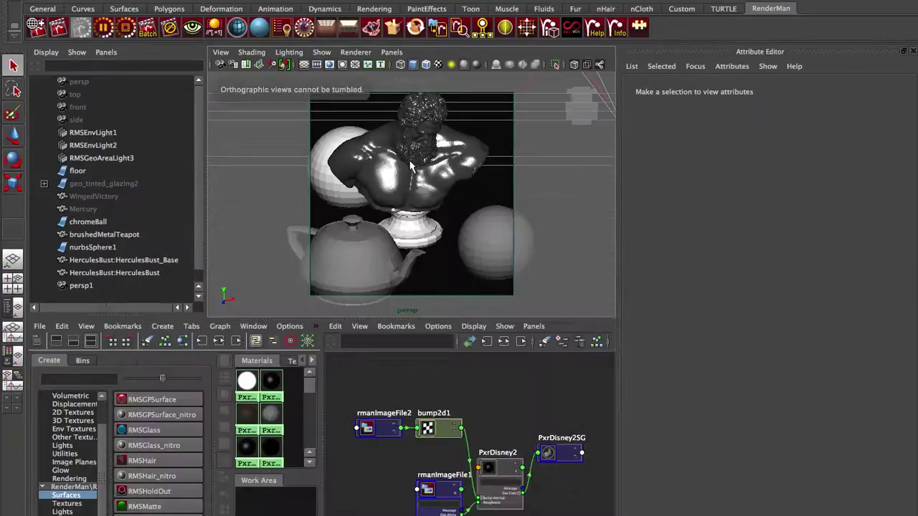
# Pan and dolly the perspective camera back so the IPR re-renders the bust with the teapot.
pyautogui.keyDown('alt'); pyautogui.moveTo(410, 148); pyautogui.dragTo(410, 196, button='middle'); pyautogui.keyUp('alt')
pyautogui.scroll(5, 409, 196)
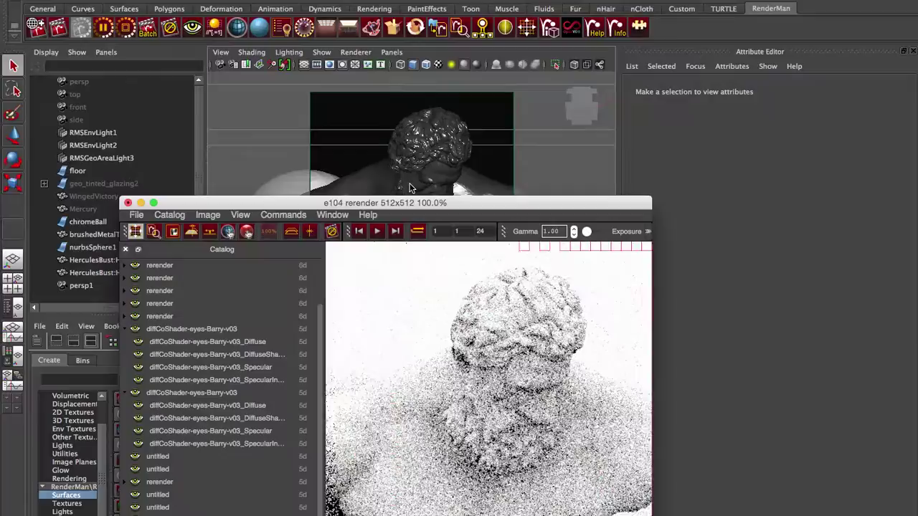
pyautogui.scroll(2, 414, 143)
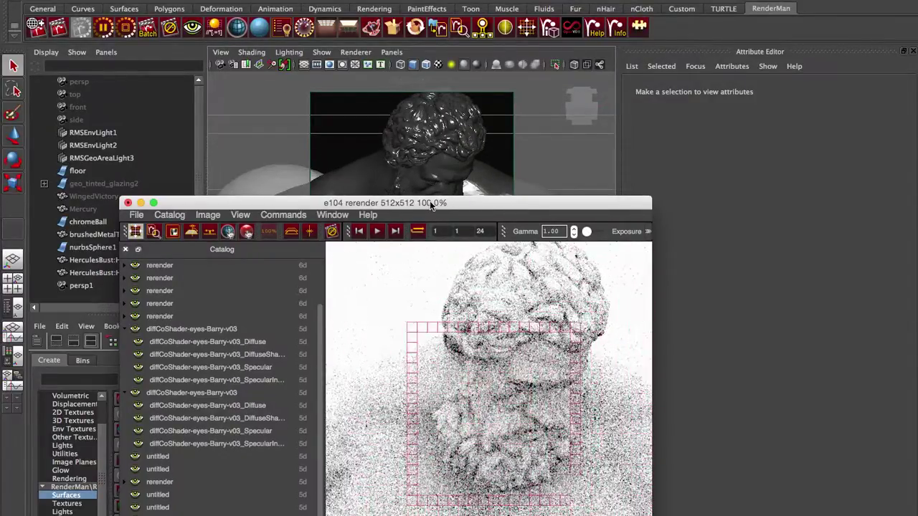
pyautogui.moveTo(431, 204); pyautogui.dragTo(428, 182)
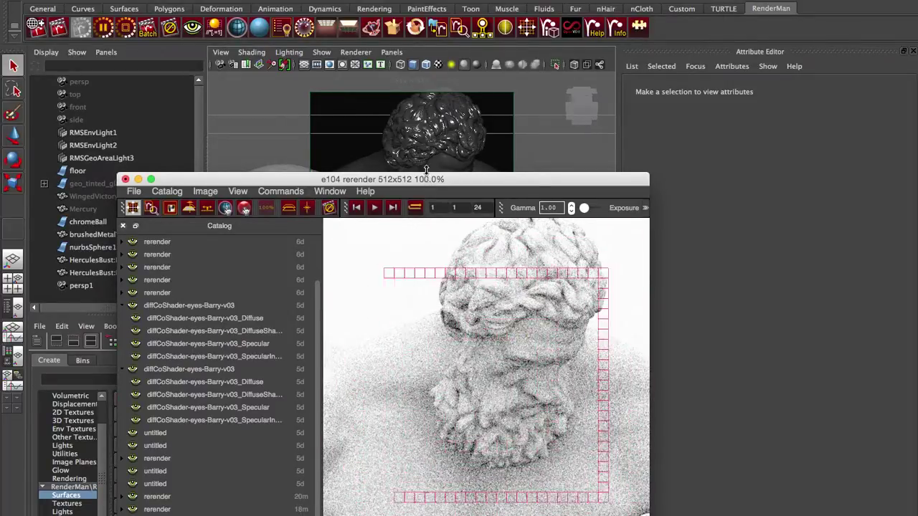
pyautogui.scroll(-5, 424, 152)
pyautogui.scroll(5, 424, 152)
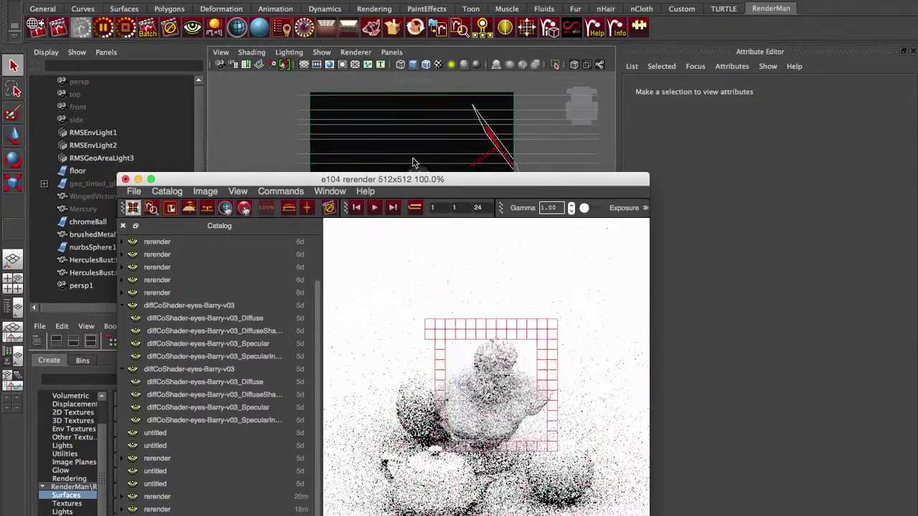
pyautogui.scroll(3, 414, 162)
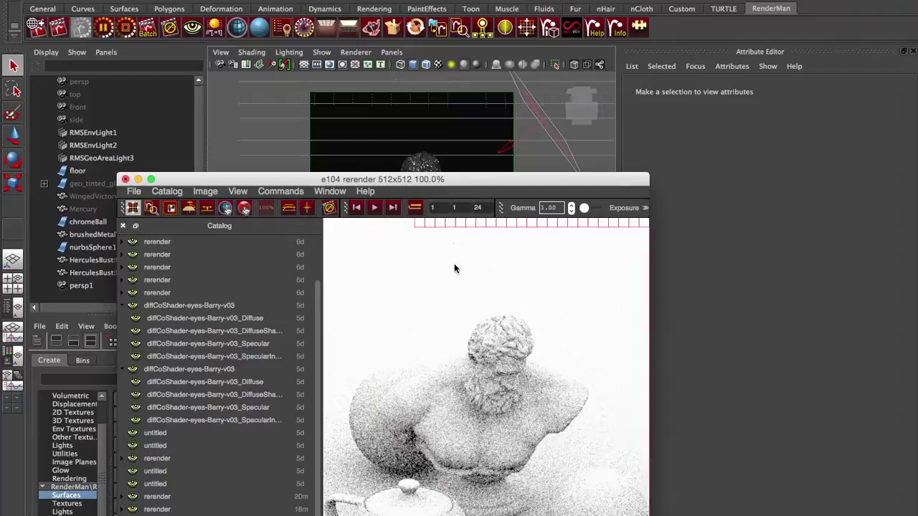
# Switch to Finder's LollipopShaders folder window and deselect INSTALL.txt.
pyautogui.press('super+Tab')
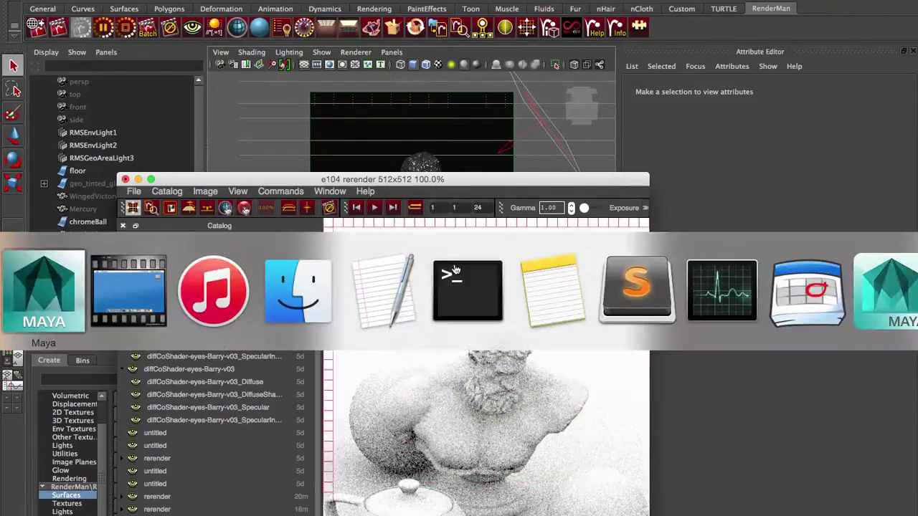
pyautogui.press('super+Tab')
pyautogui.press('super+Tab')
pyautogui.press('super+Tab')
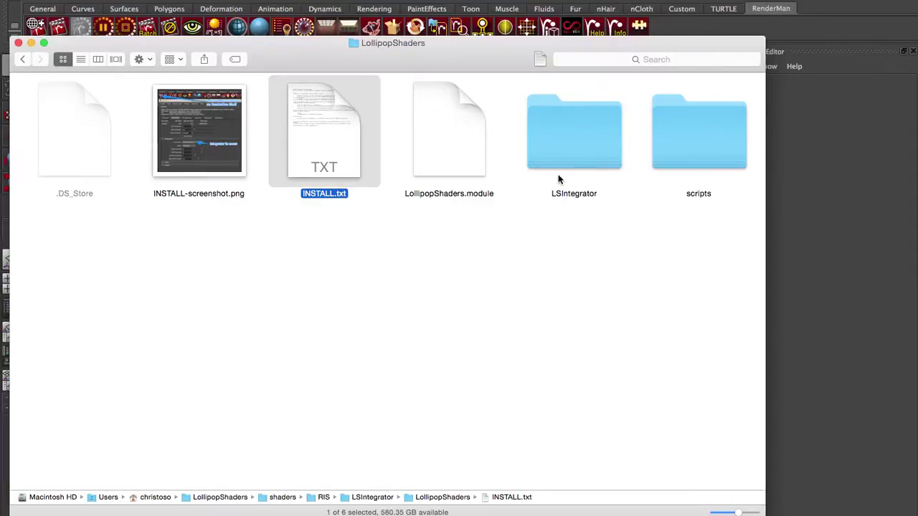
pyautogui.click(527, 226)
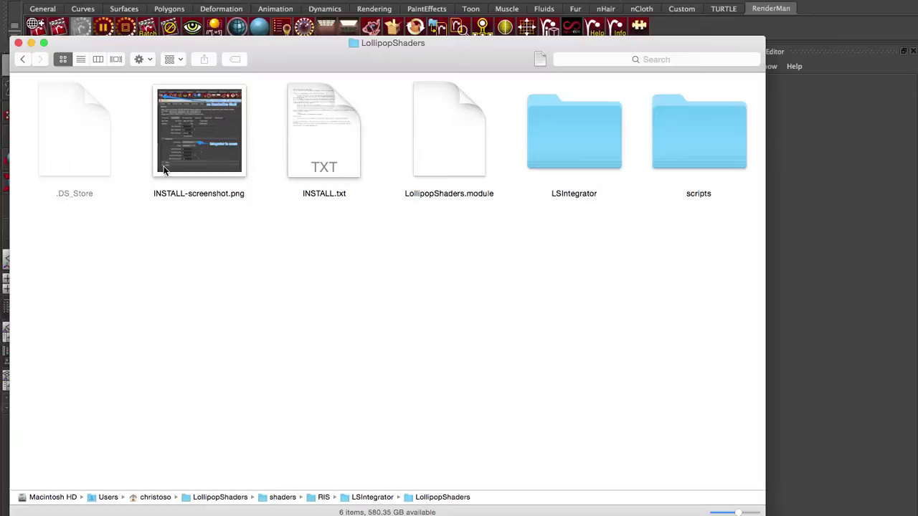
# Open INSTALL-screenshot.png in Preview, then switch to the INSTALL.txt instructions.
pyautogui.doubleClick(208, 139)
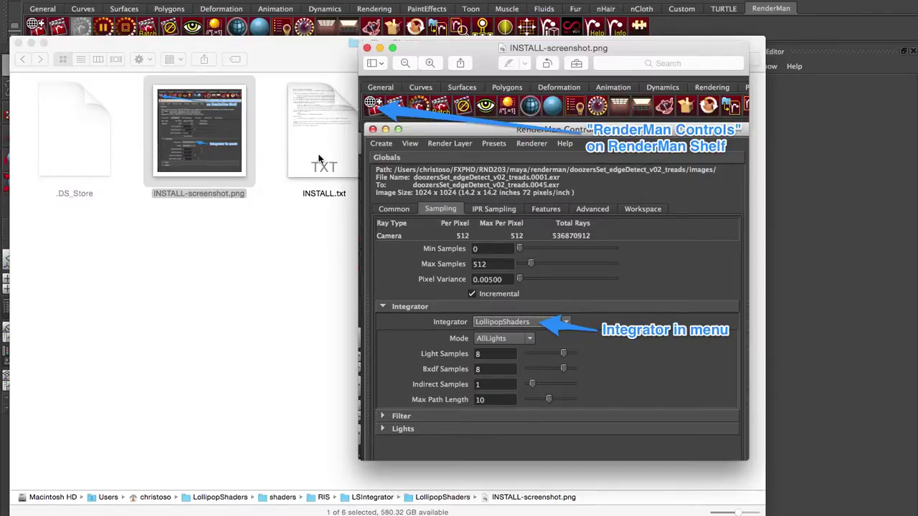
pyautogui.press('super+Tab')
pyautogui.press('super+Tab')
pyautogui.press('super+Tab')
pyautogui.press('super+Tab')
pyautogui.press('super+Tab')
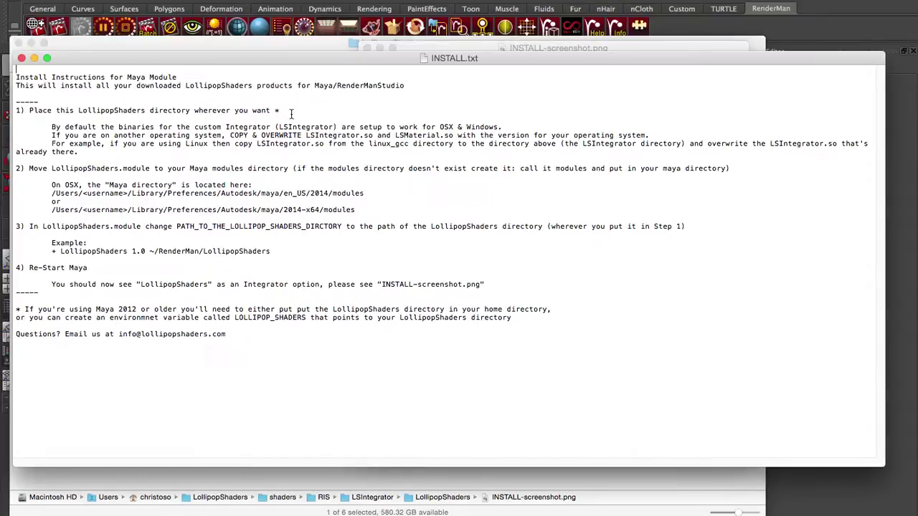
# Reread the INSTALL.txt steps, then return to the LollipopShaders folder window.
pyautogui.click(289, 44)
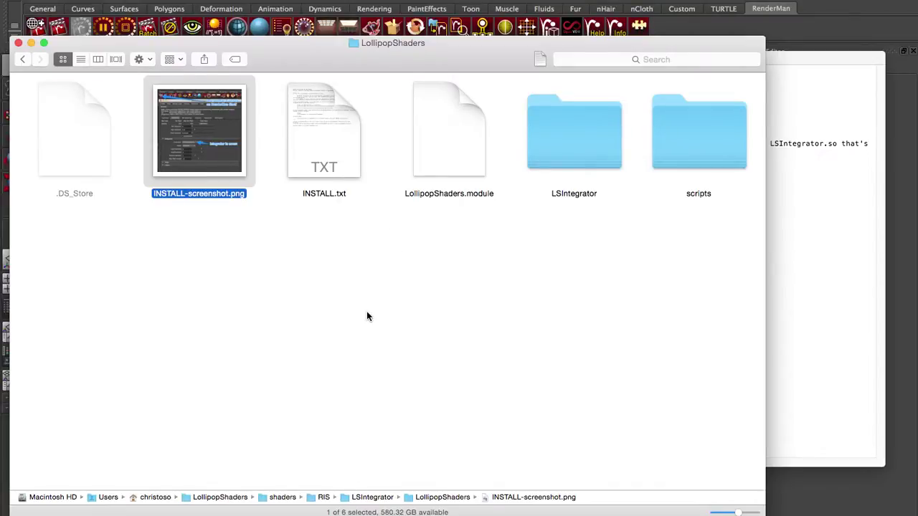
pyautogui.press('super+Tab')
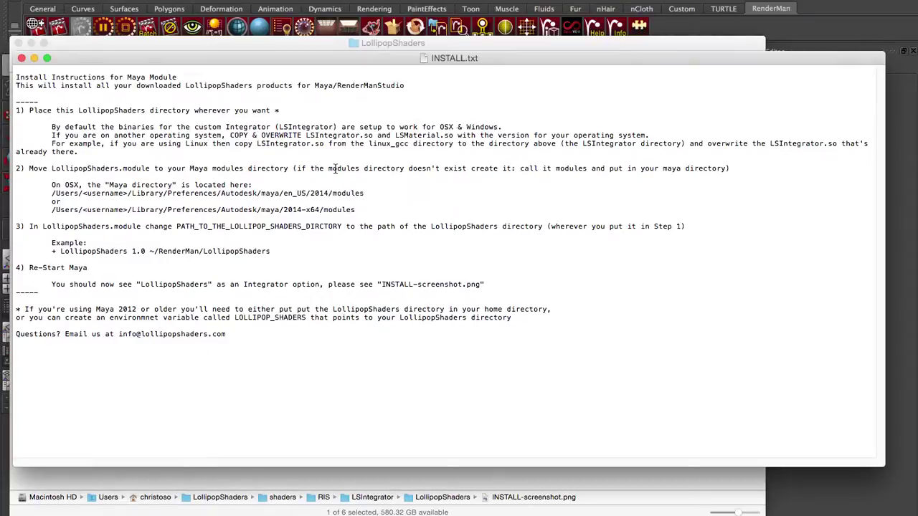
pyautogui.press('super+Tab')
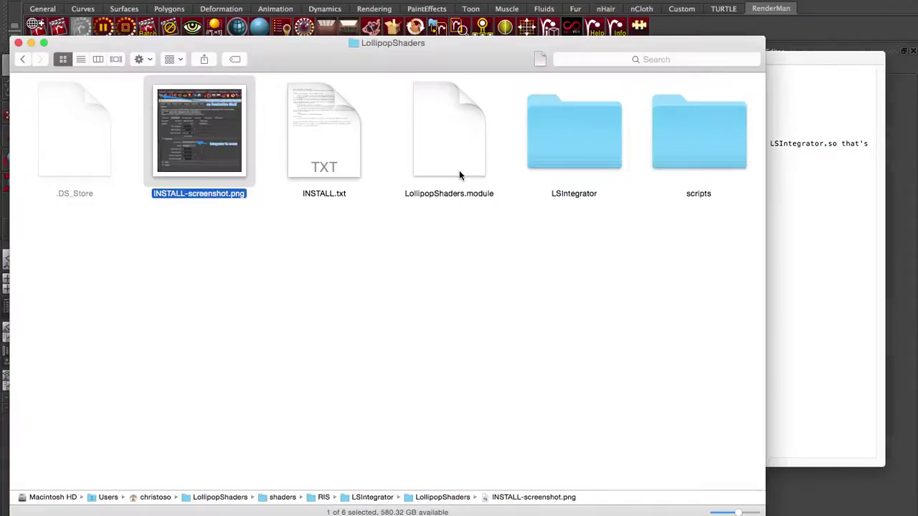
# Show the Autodesk maya preferences folder in column view, checking INSTALL.txt along the way.
pyautogui.click(99, 60)
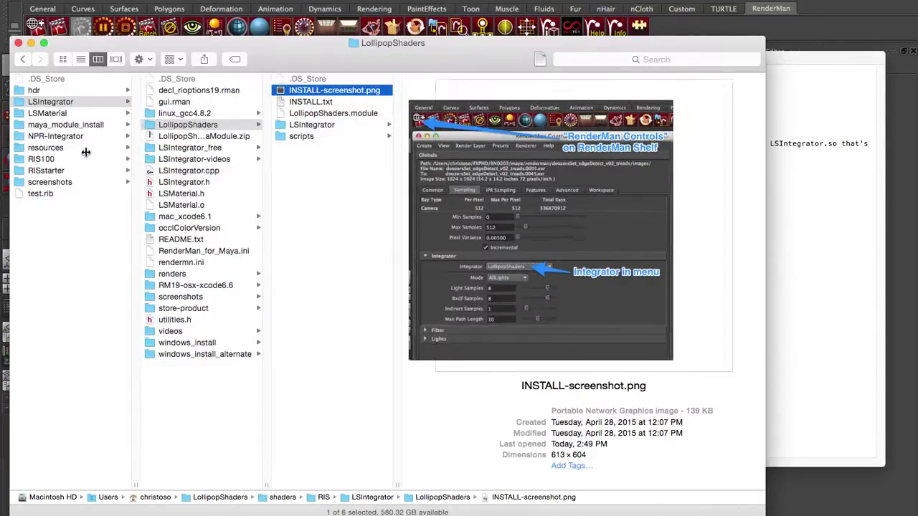
pyautogui.moveTo(13, 142); pyautogui.dragTo(210, 167)
pyautogui.click(68, 379)
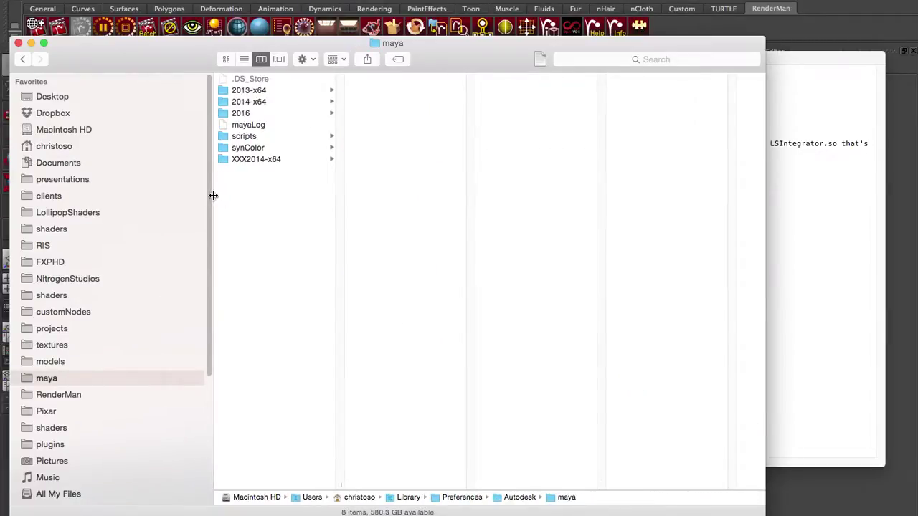
pyautogui.moveTo(213, 194); pyautogui.dragTo(19, 190)
pyautogui.moveTo(308, 44); pyautogui.dragTo(395, 40)
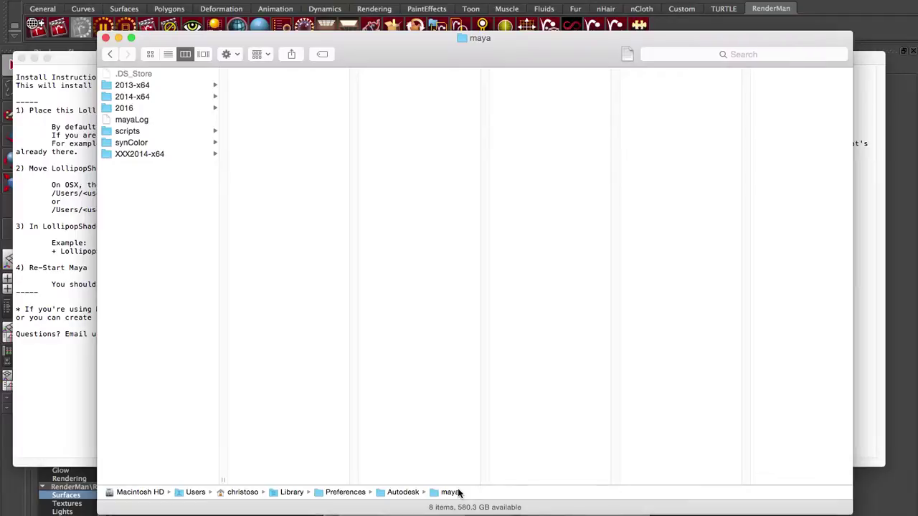
pyautogui.click(64, 212)
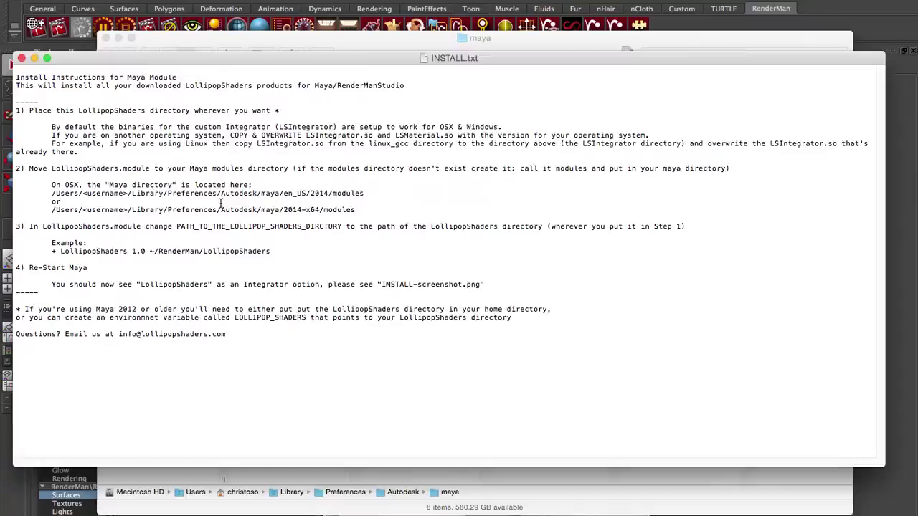
pyautogui.press('super+Tab')
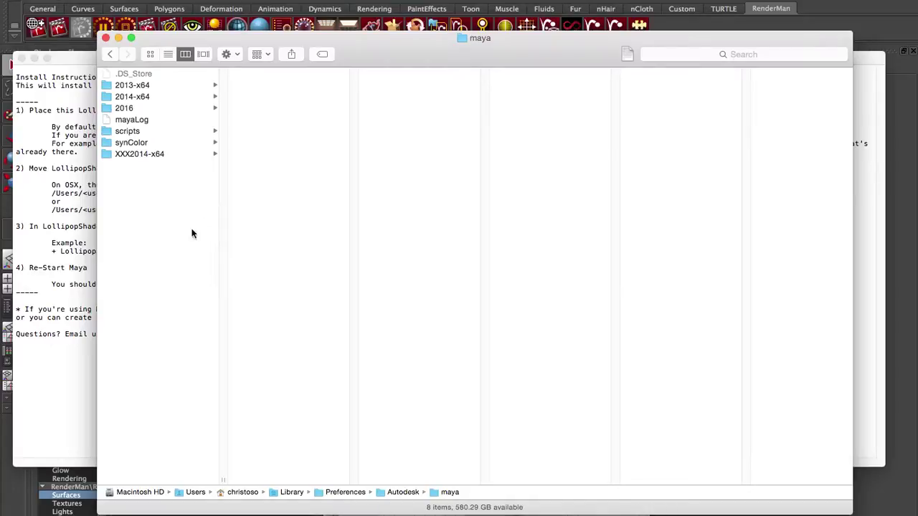
# Open 2014-x64 > modules and inspect RenderMan_for_Maya.module and LollipopShaders.module.
pyautogui.click(157, 96)
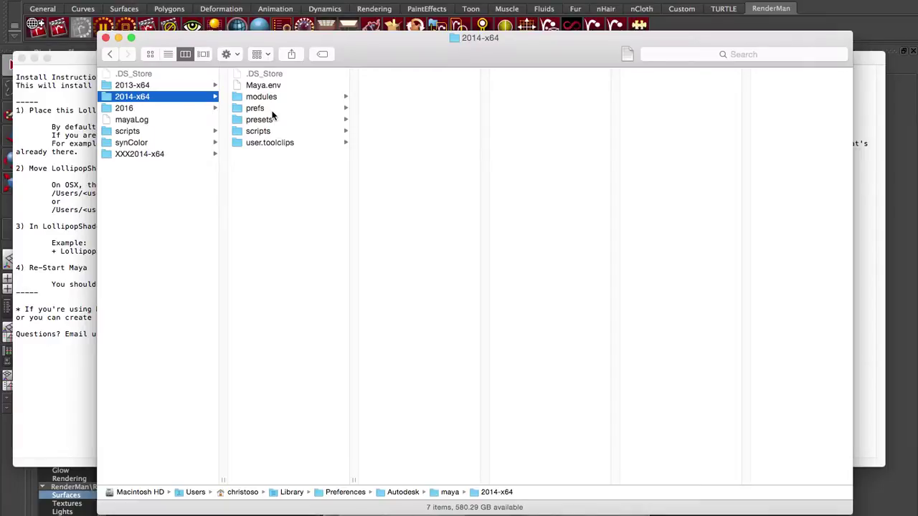
pyautogui.click(121, 109)
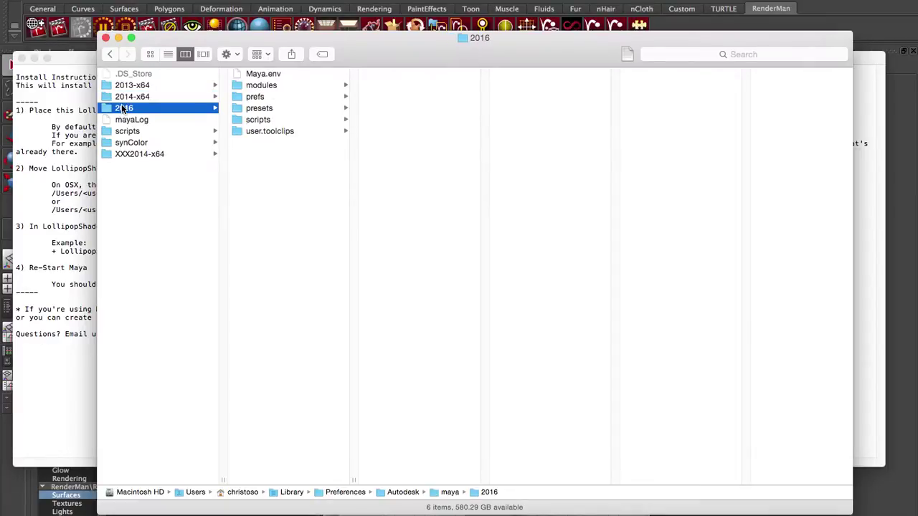
pyautogui.click(297, 86)
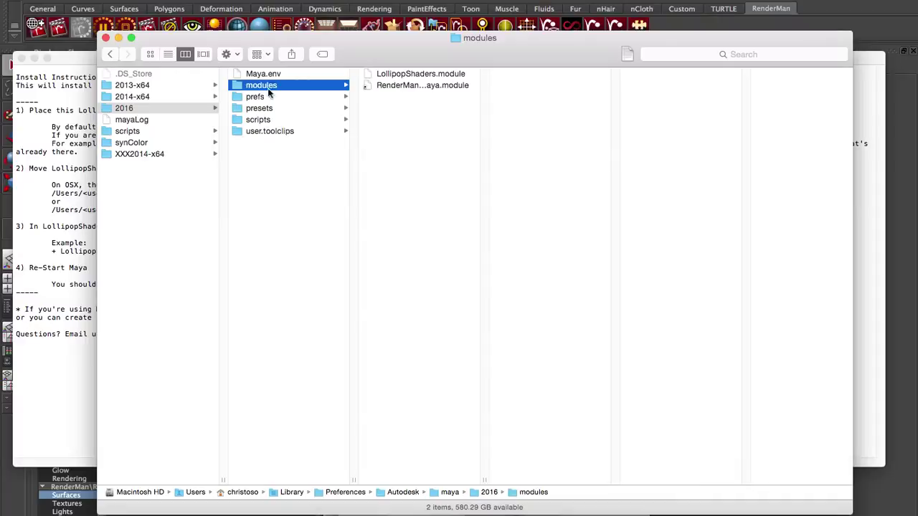
pyautogui.click(145, 96)
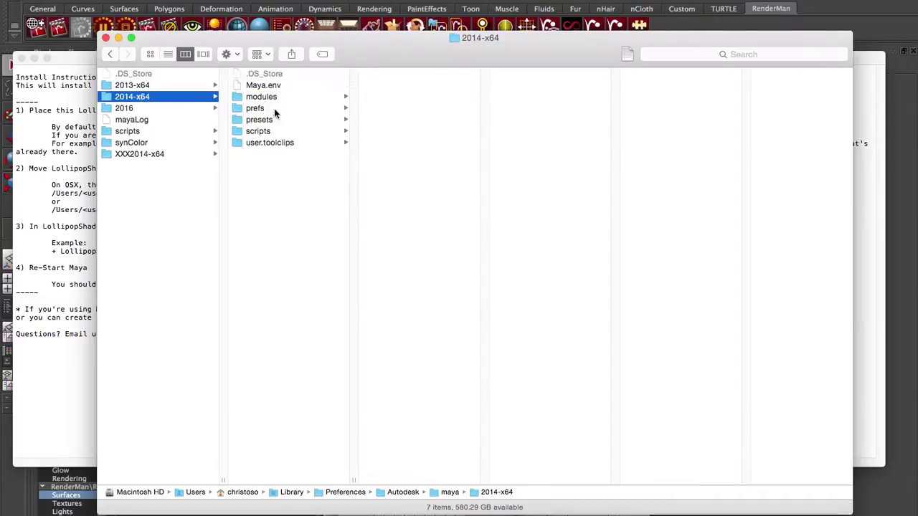
pyautogui.click(256, 99)
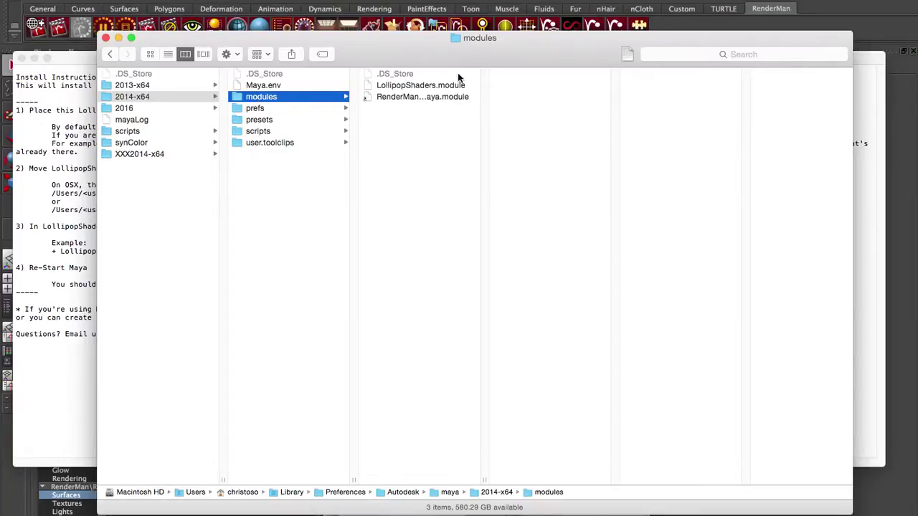
pyautogui.moveTo(486, 479); pyautogui.dragTo(551, 479)
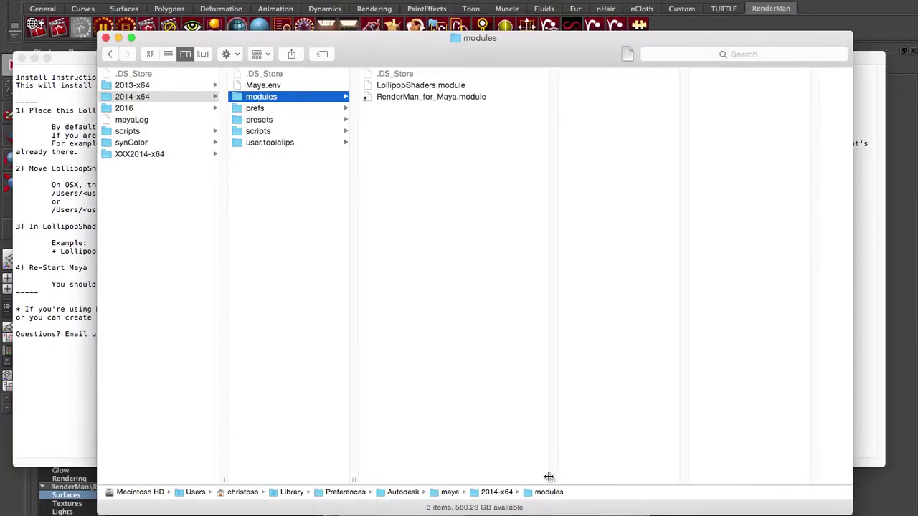
pyautogui.click(456, 102)
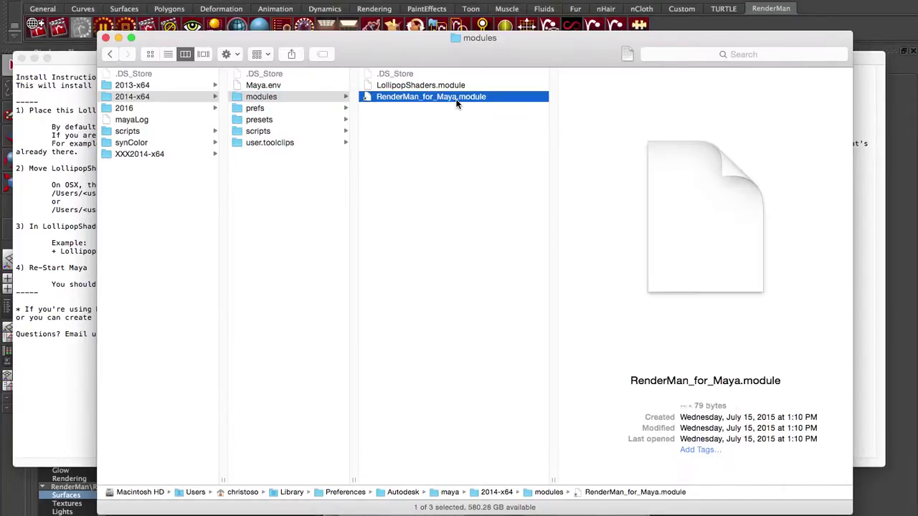
pyautogui.click(448, 85)
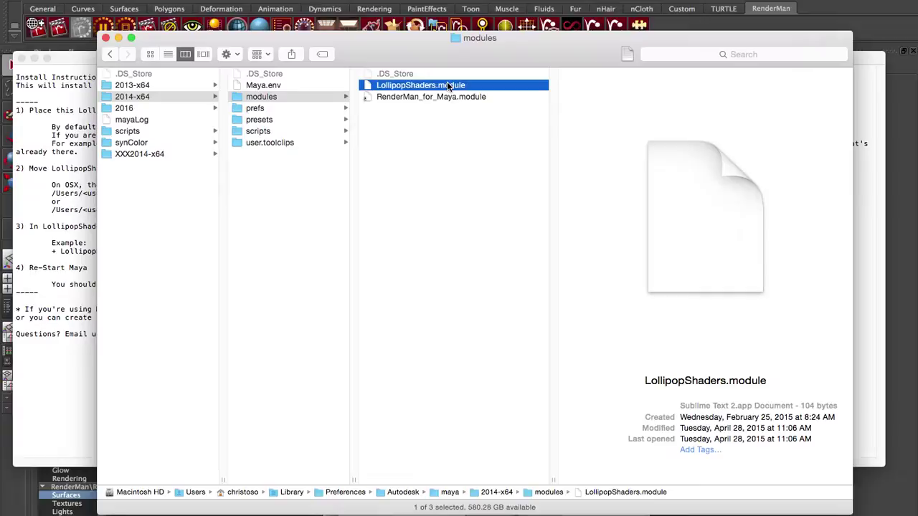
pyautogui.click(111, 55)
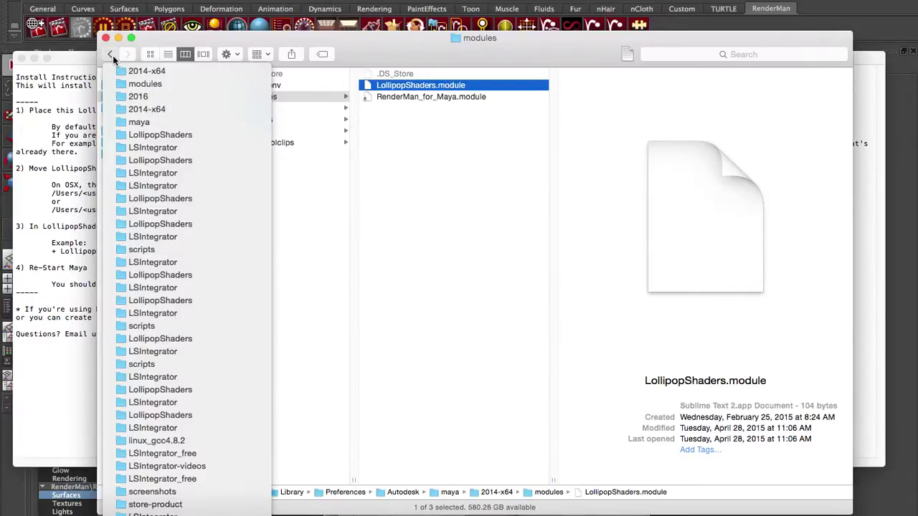
pyautogui.click(121, 135)
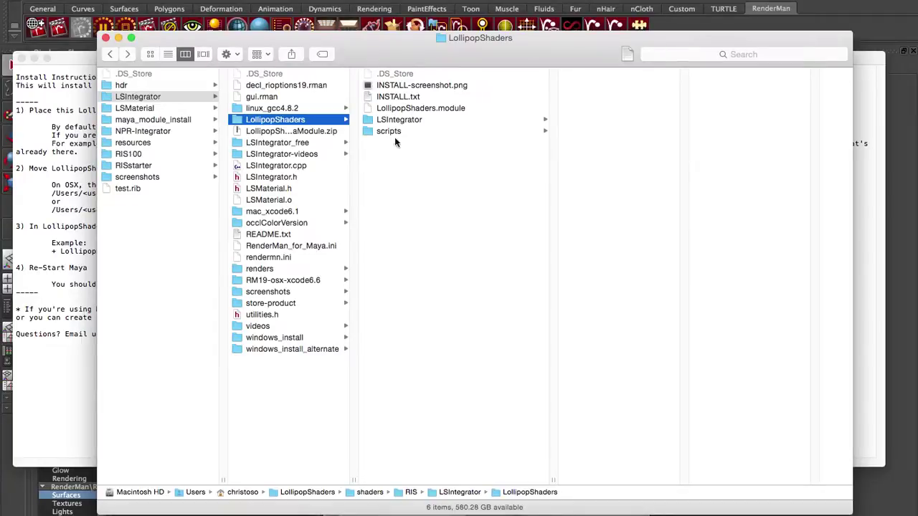
pyautogui.click(402, 109)
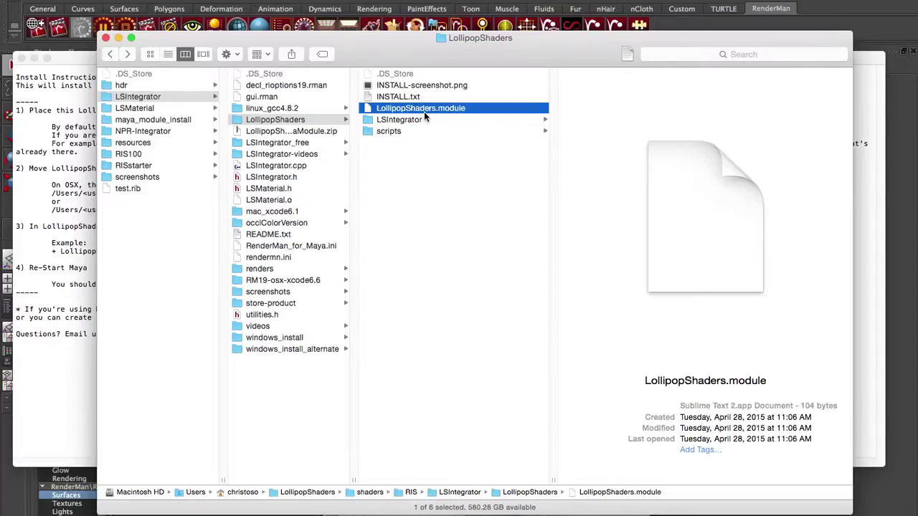
pyautogui.click(130, 55)
pyautogui.click(145, 136)
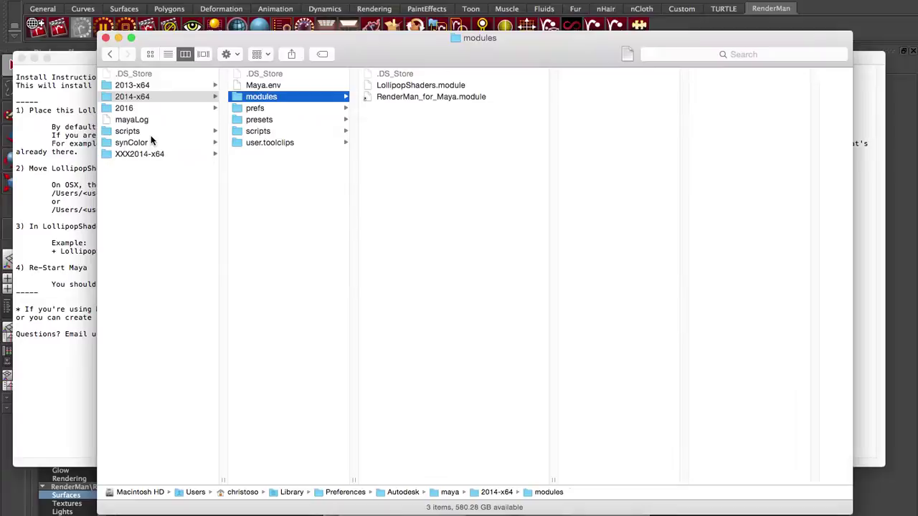
pyautogui.click(394, 86)
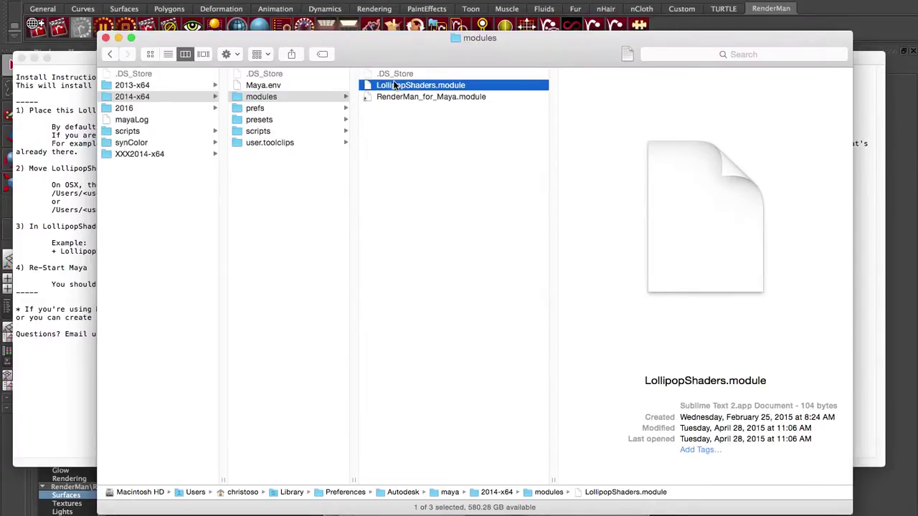
# Open LollipopShaders.module in TextEdit and highlight the install folder path after 'LollipopShaders 1.0'.
pyautogui.doubleClick(394, 85)
pyautogui.moveTo(269, 151); pyautogui.dragTo(365, 108)
pyautogui.moveTo(502, 227); pyautogui.dragTo(729, 230)
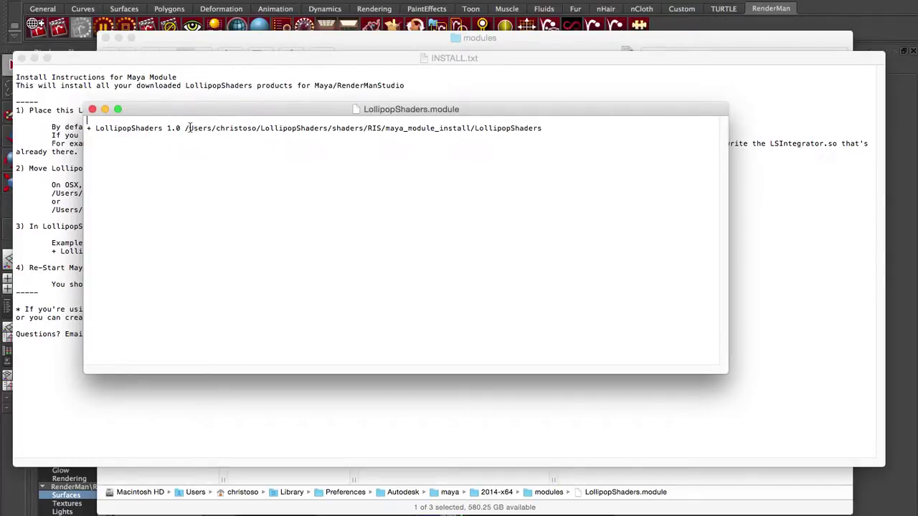
pyautogui.moveTo(186, 127); pyautogui.dragTo(542, 131)
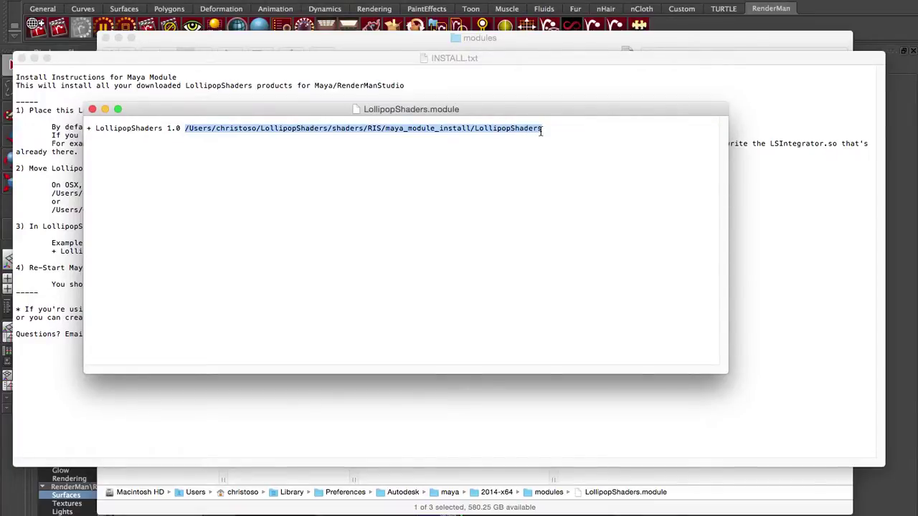
pyautogui.moveTo(533, 108); pyautogui.dragTo(530, 127)
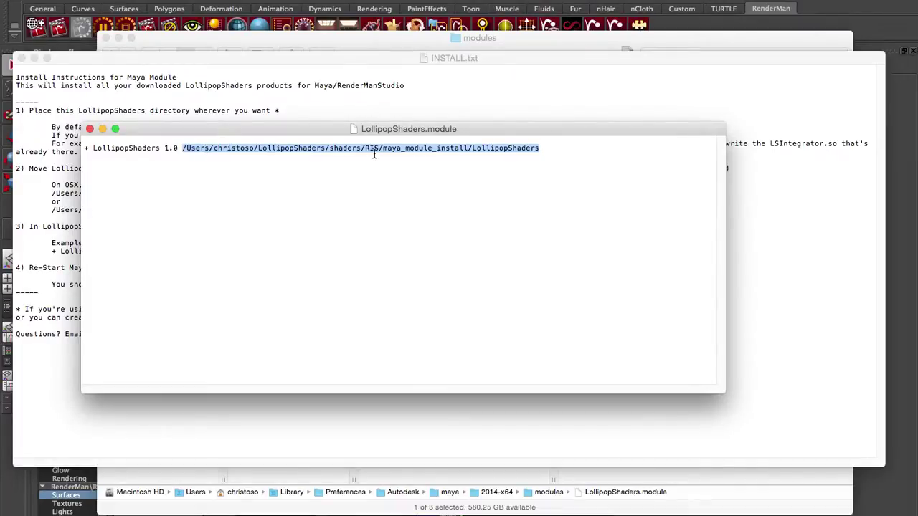
pyautogui.click(374, 109)
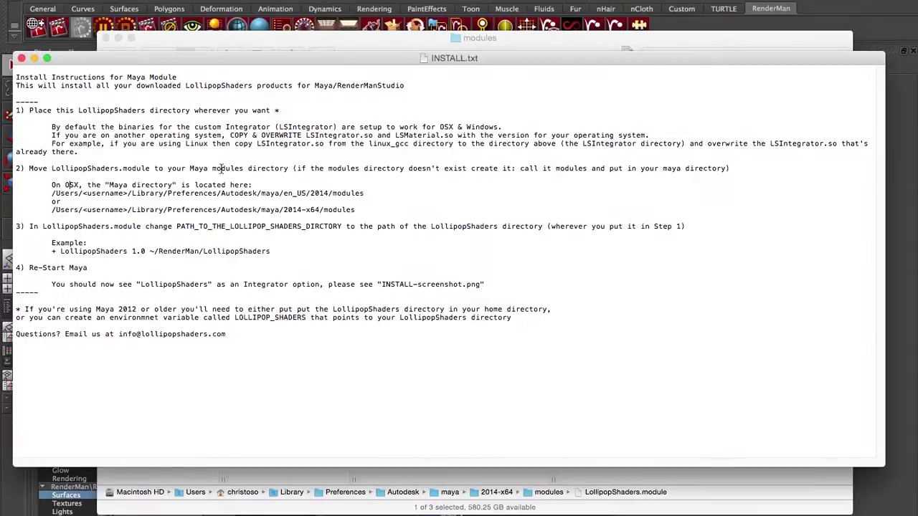
# Recheck both .module files in 2014-x64 modules against INSTALL.txt, ending on the Finder window.
pyautogui.click(228, 39)
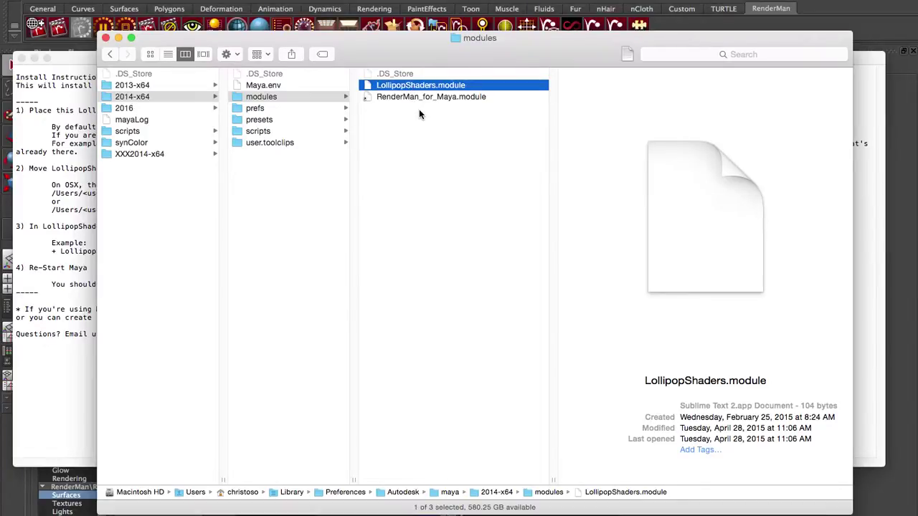
pyautogui.click(381, 101)
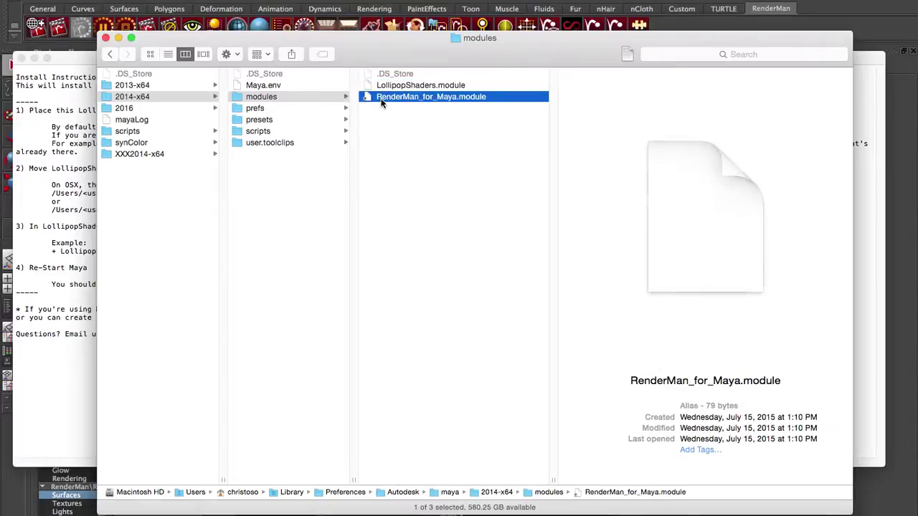
pyautogui.click(383, 88)
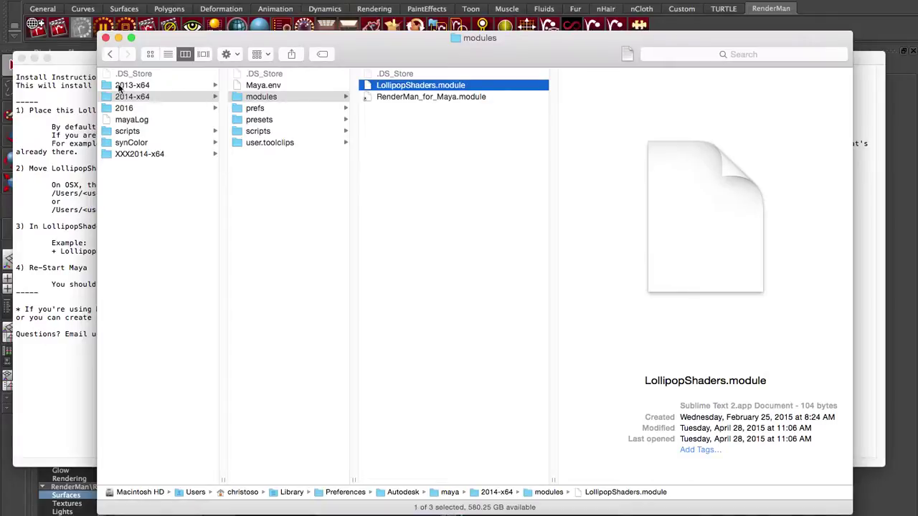
pyautogui.click(79, 58)
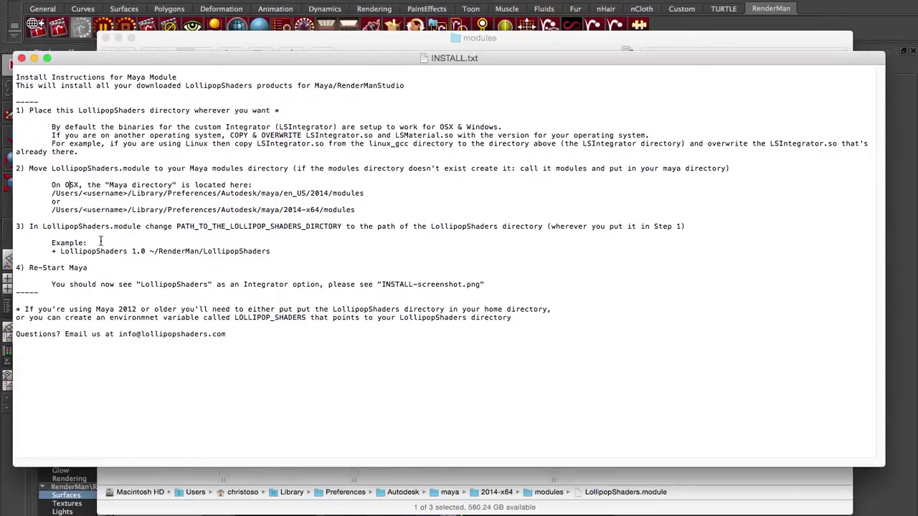
pyautogui.click(322, 38)
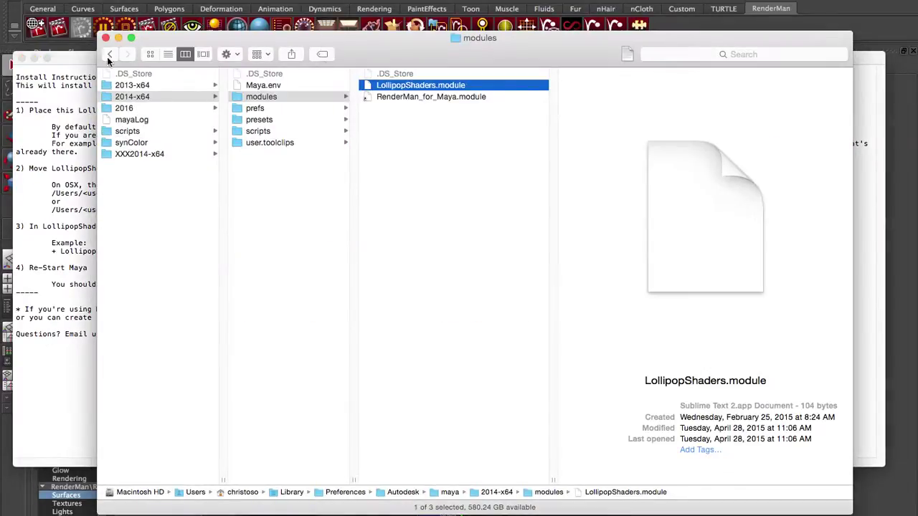
# Go back to LollipopShaders > scripts and preview userSetup.py and rendermn.ini.
pyautogui.click(108, 60)
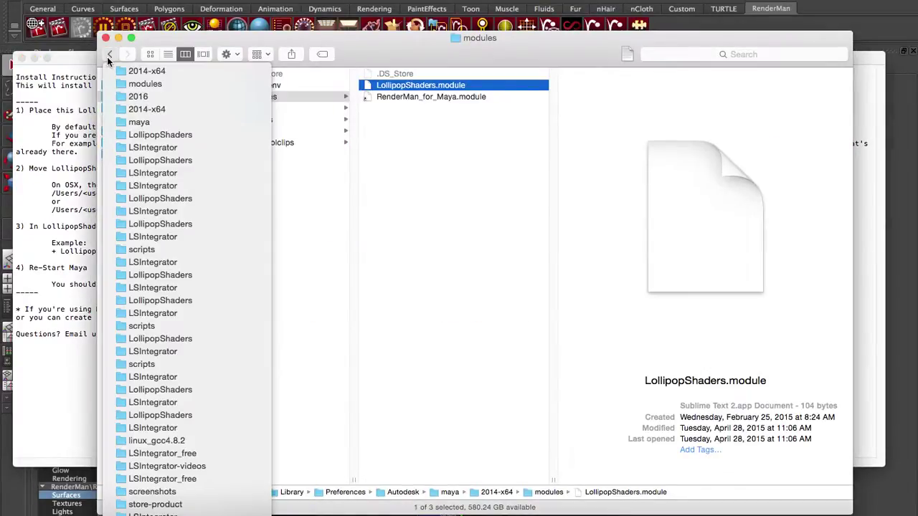
pyautogui.click(119, 138)
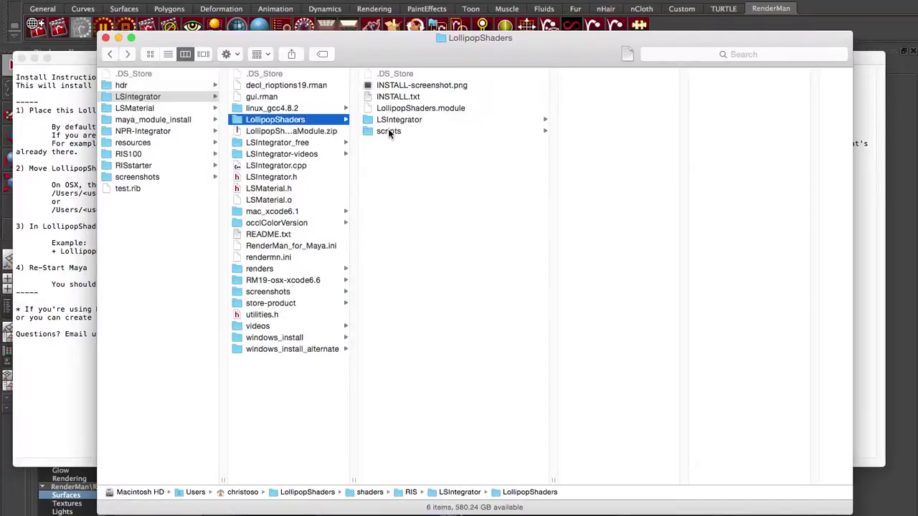
pyautogui.click(388, 131)
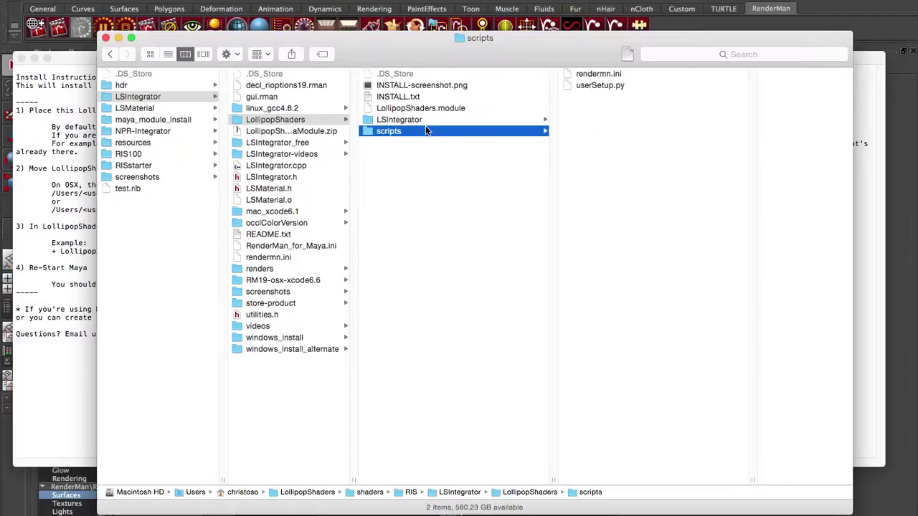
pyautogui.click(578, 74)
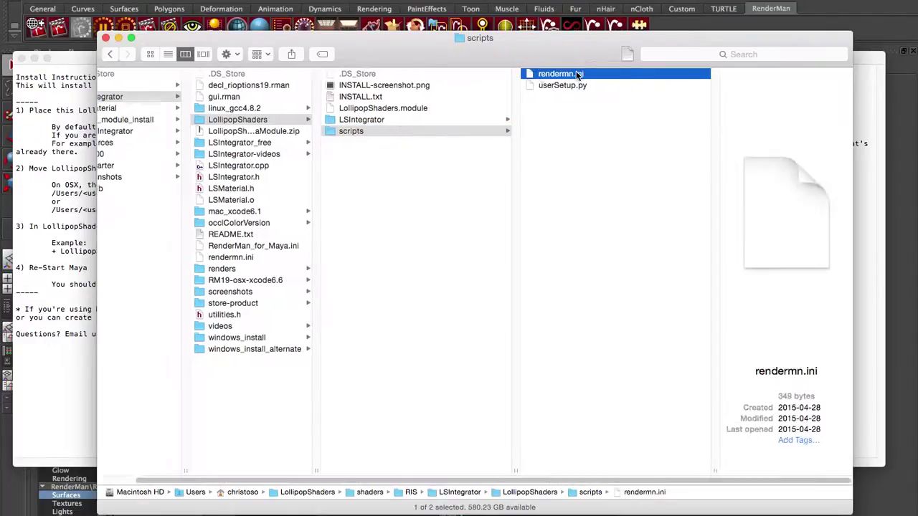
pyautogui.click(572, 86)
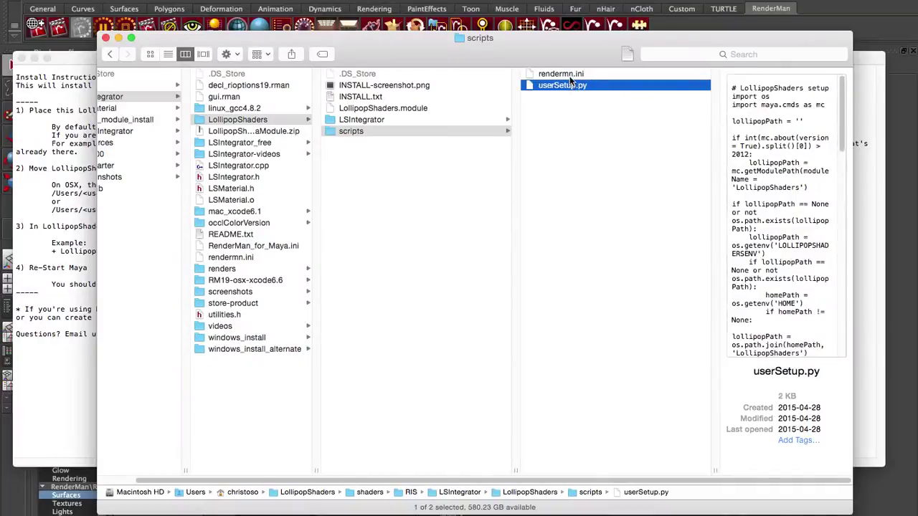
pyautogui.click(568, 76)
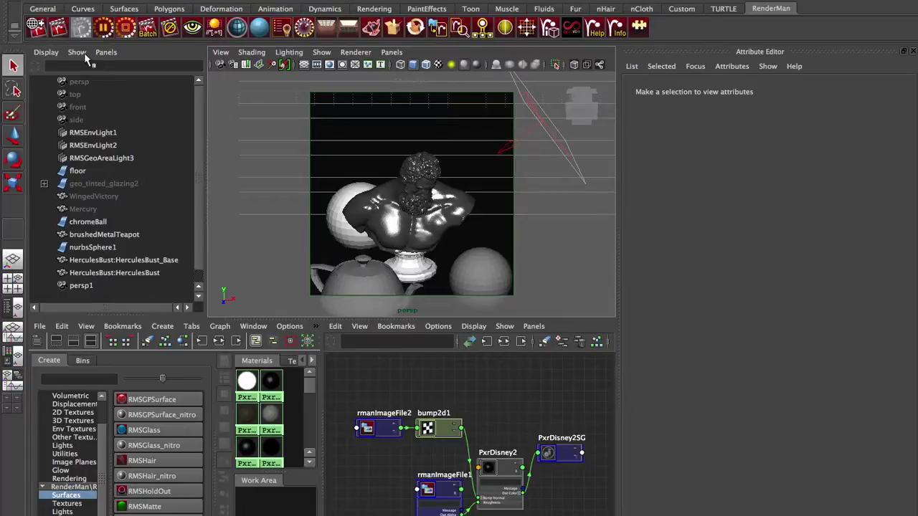
# Check the last occlusion render in the 'it' viewer, then bring the Maya scene forward.
pyautogui.press('super+Tab')
pyautogui.press('super+Tab')
pyautogui.press('super+Tab')
pyautogui.press('super+Tab')
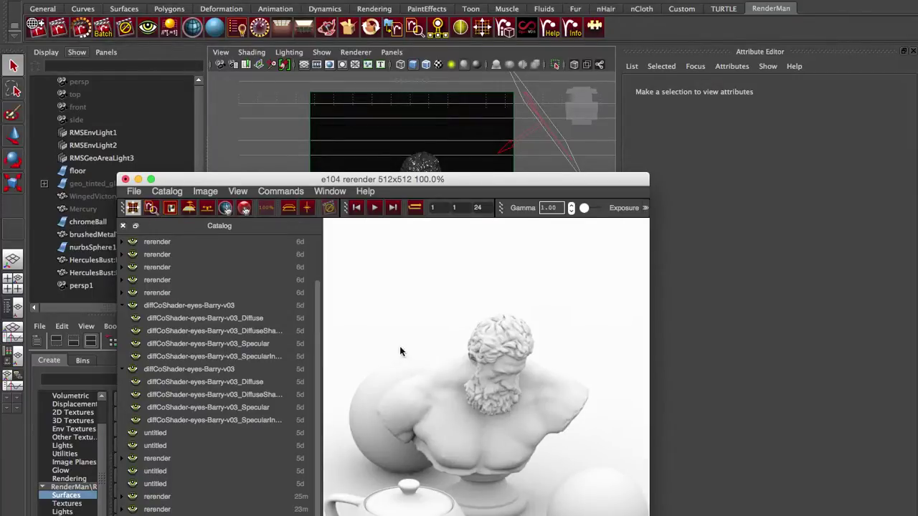
pyautogui.click(301, 159)
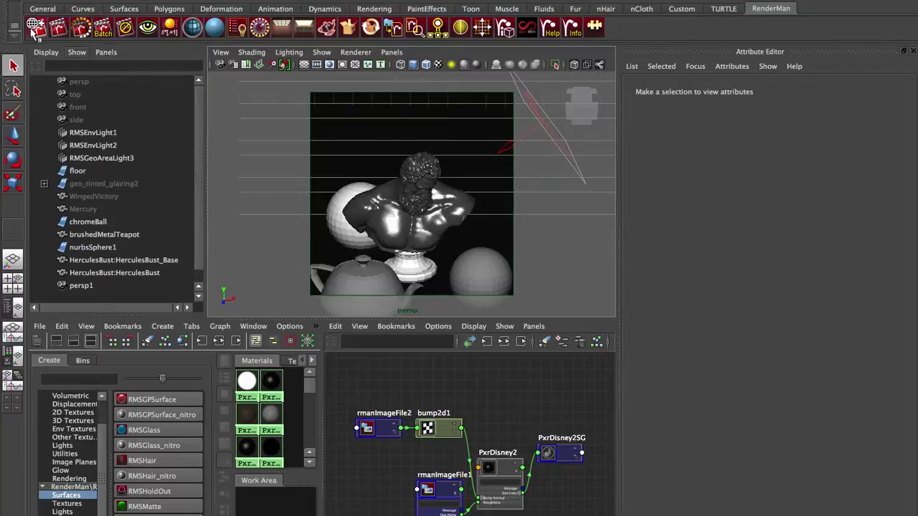
# Open RenderMan Controls and show the final render Sampling settings.
pyautogui.click(34, 30)
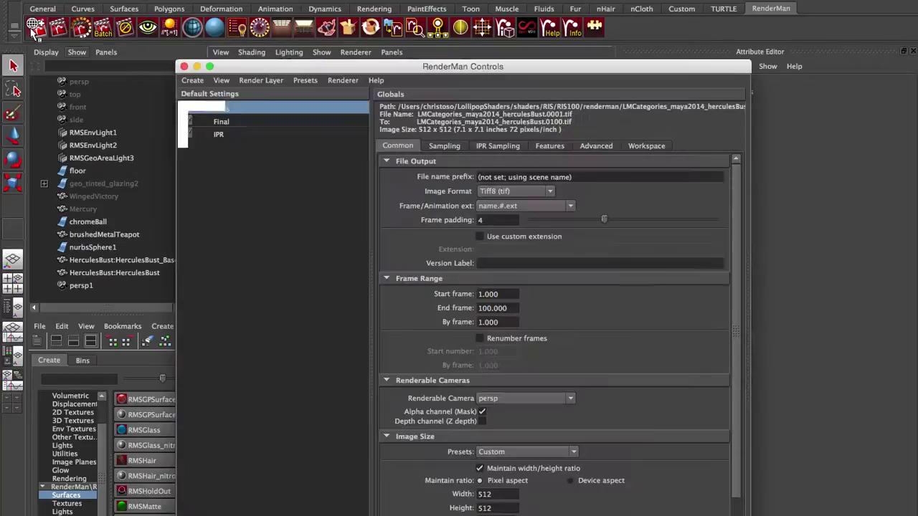
pyautogui.click(454, 147)
pyautogui.click(492, 148)
pyautogui.click(454, 148)
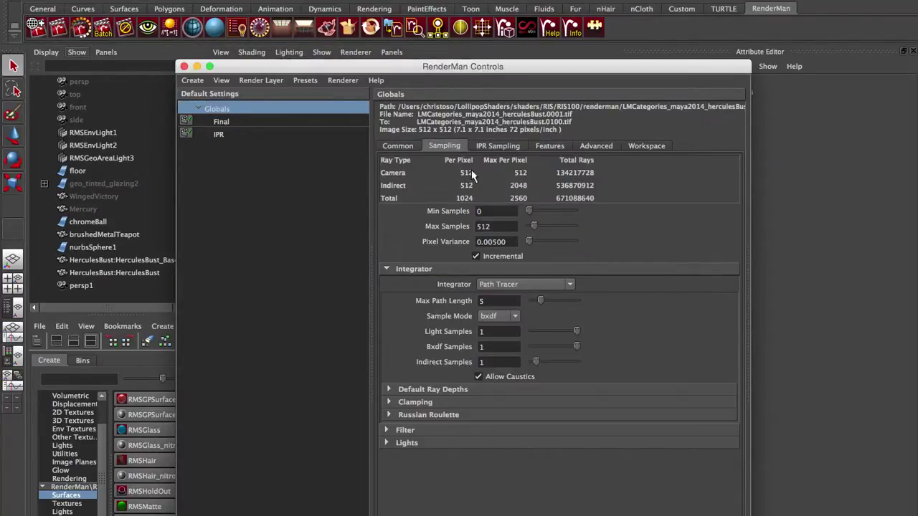
# Set the final render integrator to LollipopShaders with Occlusion mode.
pyautogui.click(492, 285)
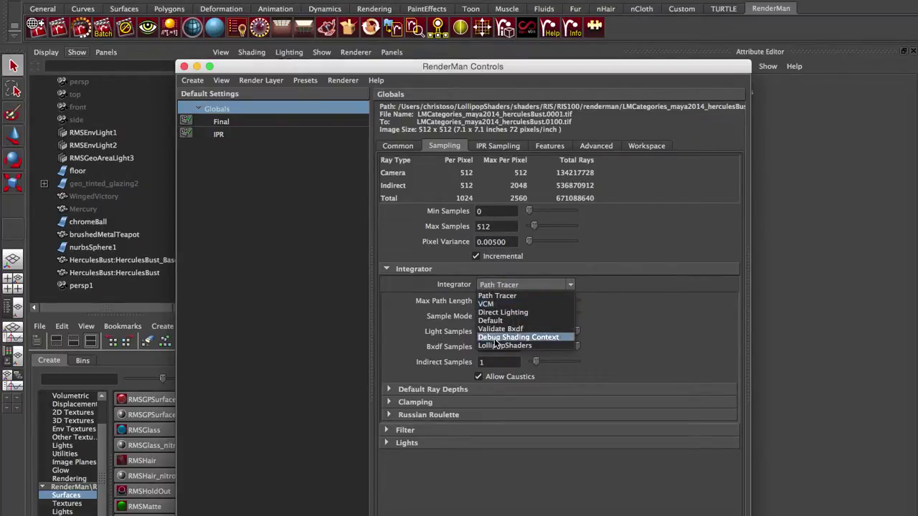
pyautogui.click(493, 350)
pyautogui.click(495, 285)
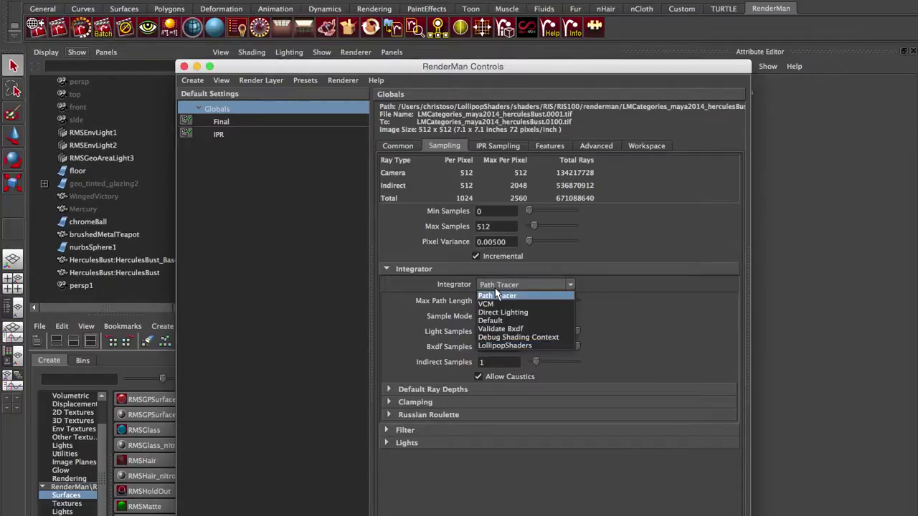
pyautogui.click(503, 341)
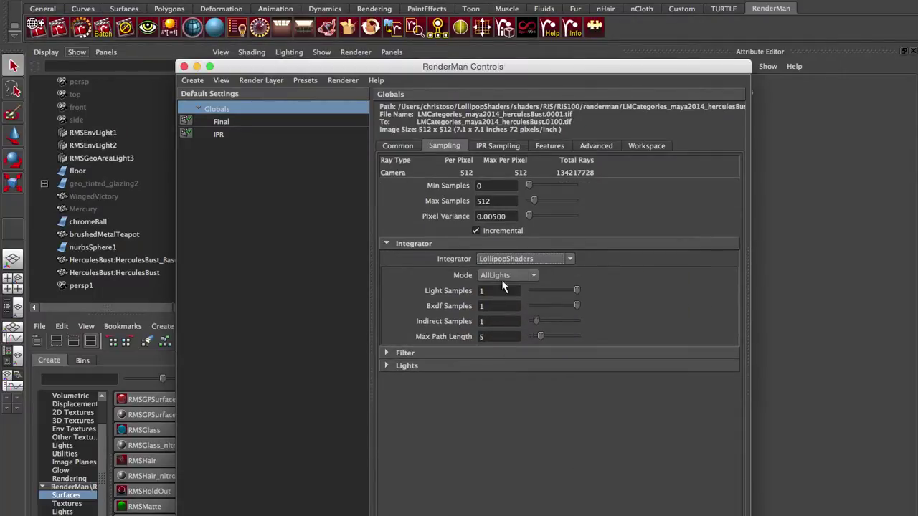
pyautogui.click(504, 277)
pyautogui.click(504, 313)
pyautogui.click(488, 148)
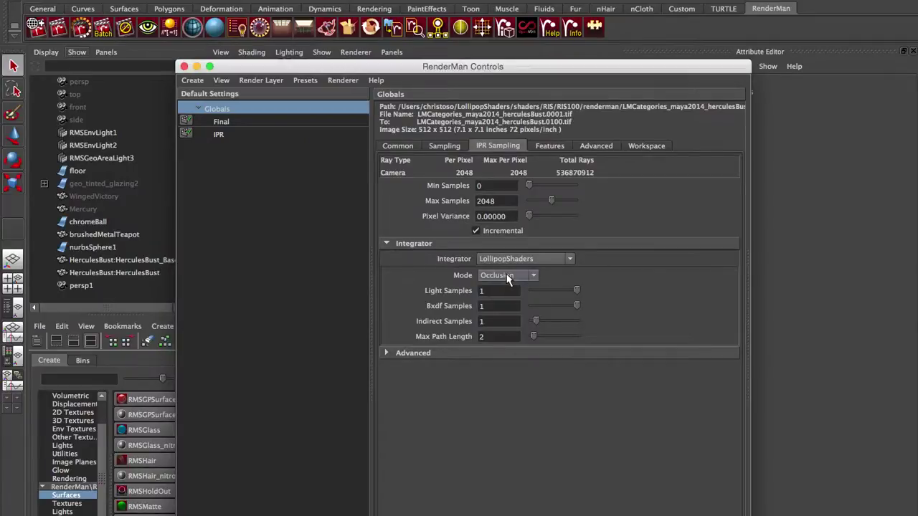
# Keep LollipopShaders as the IPR integrator and start an interactive occlusion render, watching it in 'it'.
pyautogui.moveTo(507, 278)
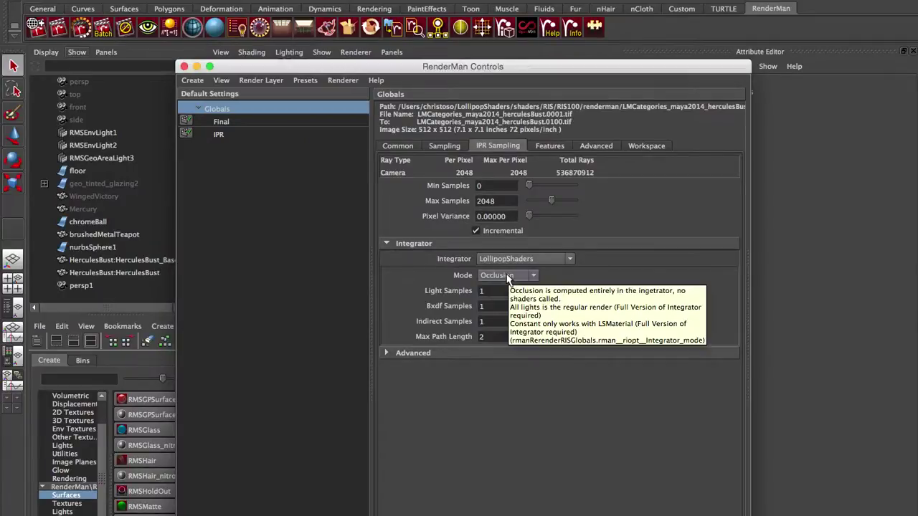
pyautogui.click(509, 259)
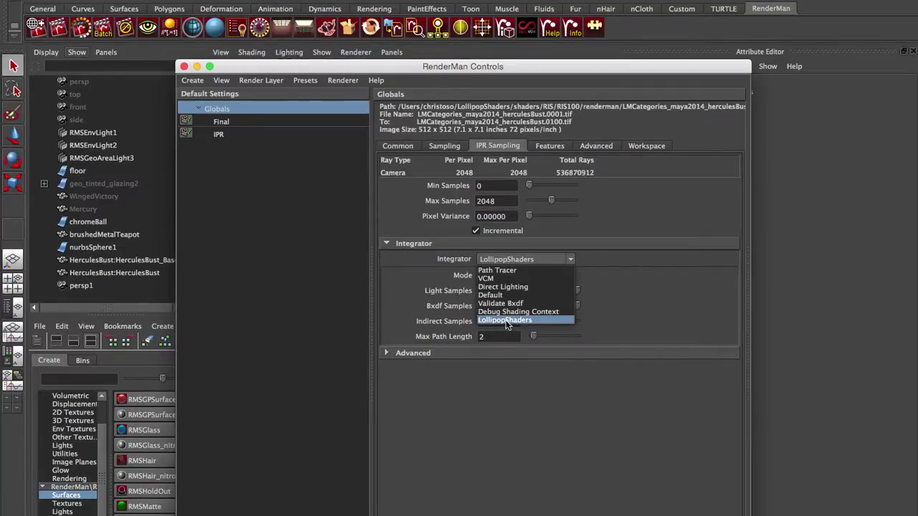
pyautogui.click(420, 280)
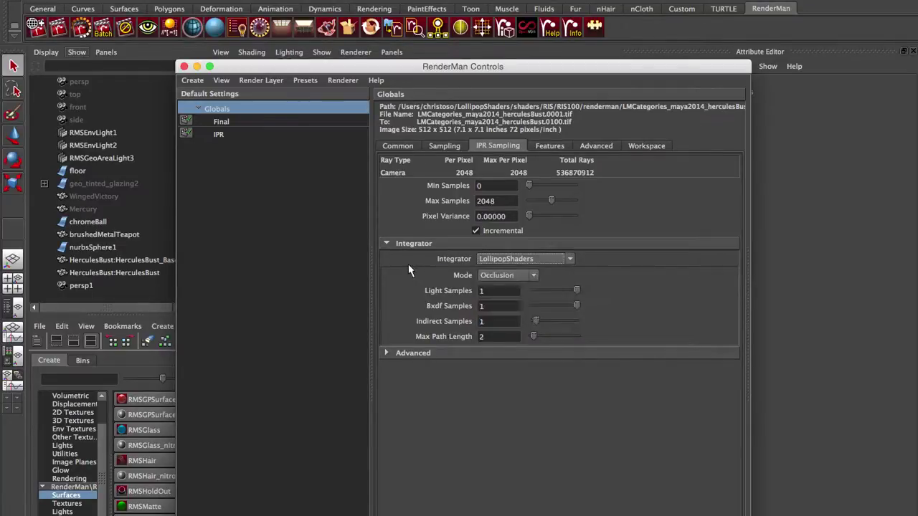
pyautogui.click(83, 30)
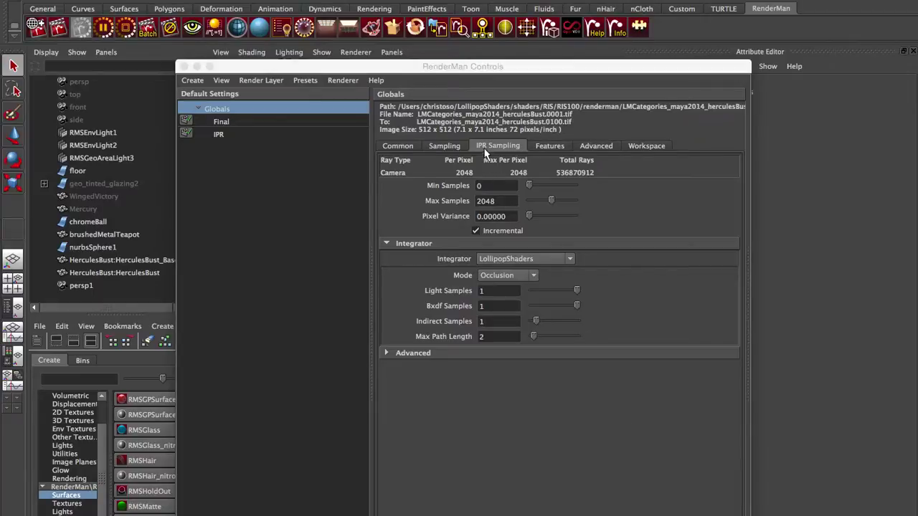
pyautogui.press('super+Tab')
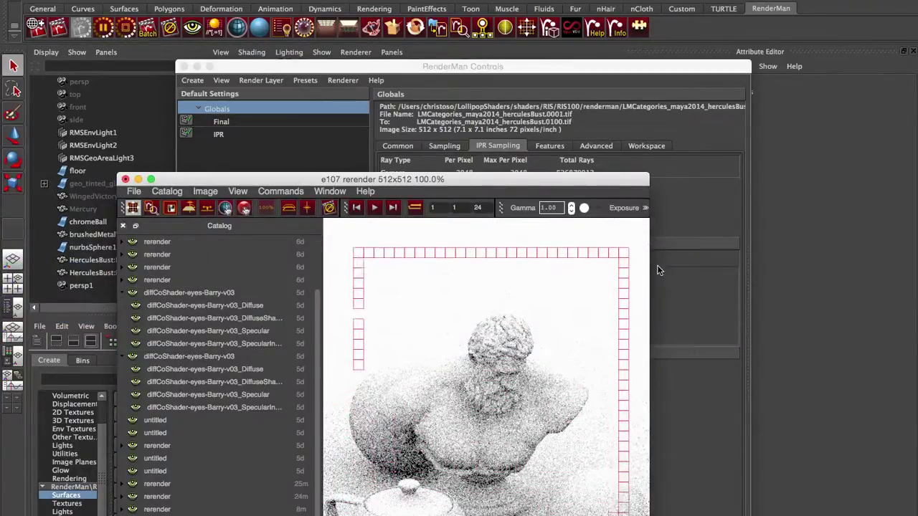
# Switch the integrator to Path Tracer, render the bust, and view the result in 'it'.
pyautogui.click(562, 69)
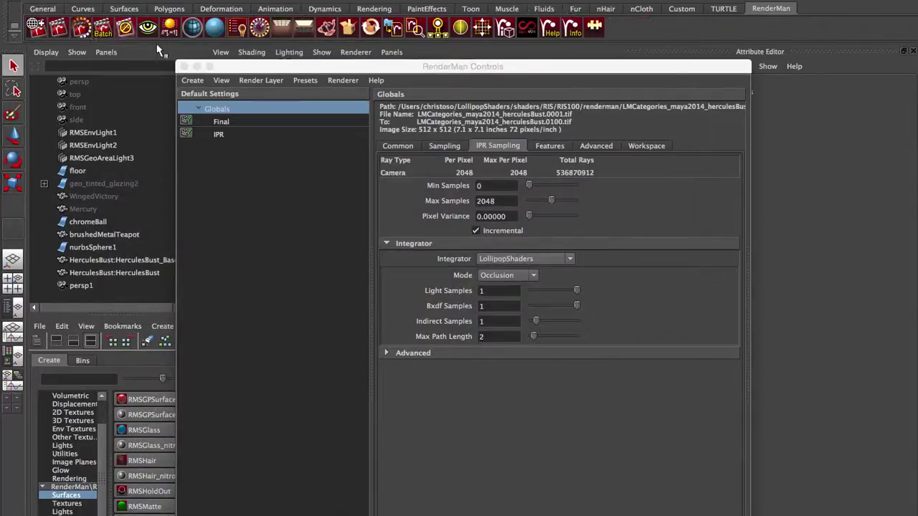
pyautogui.click(576, 259)
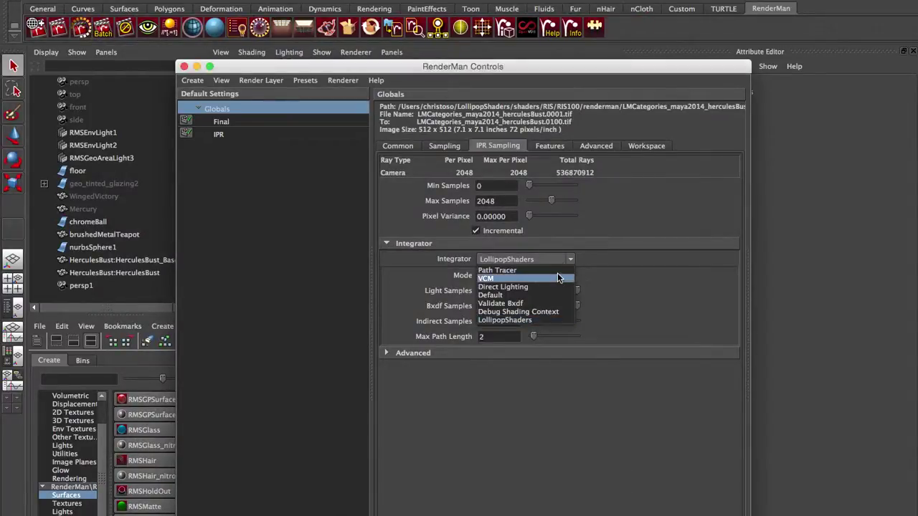
pyautogui.click(558, 273)
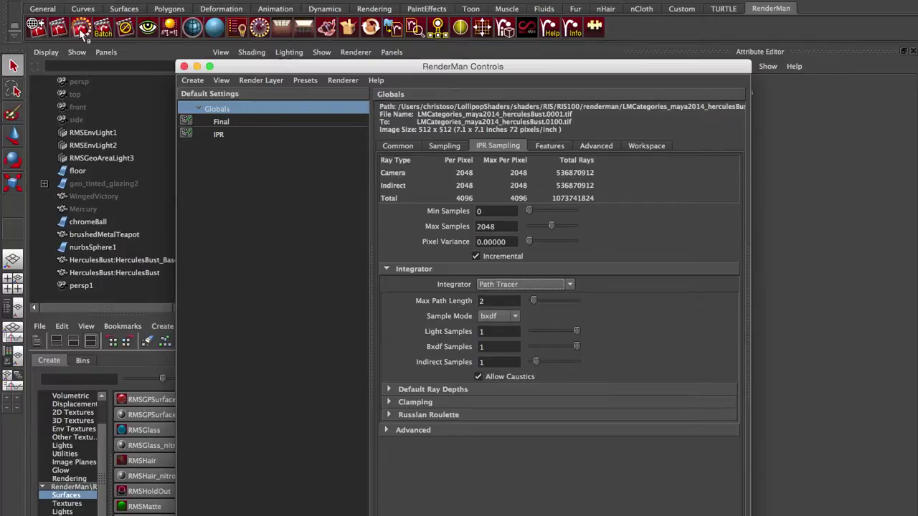
pyautogui.click(81, 28)
pyautogui.press('super+Tab')
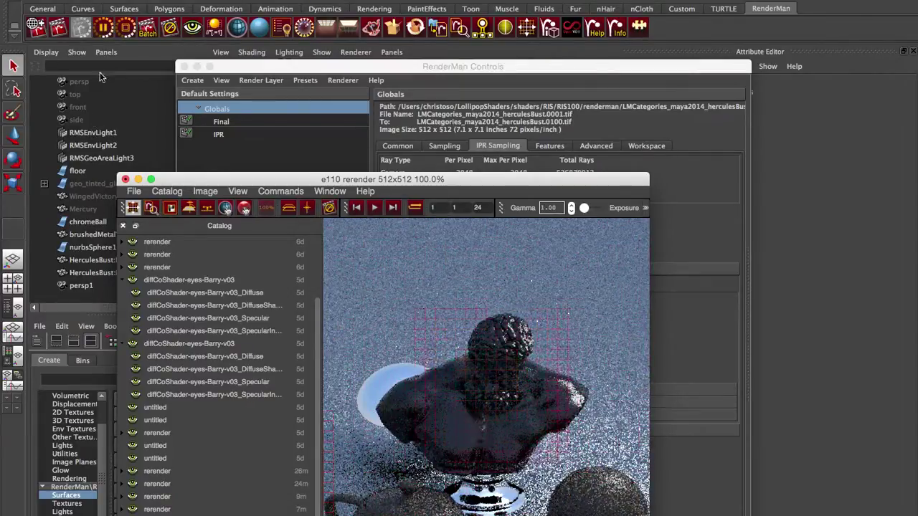
pyautogui.press('super+Tab')
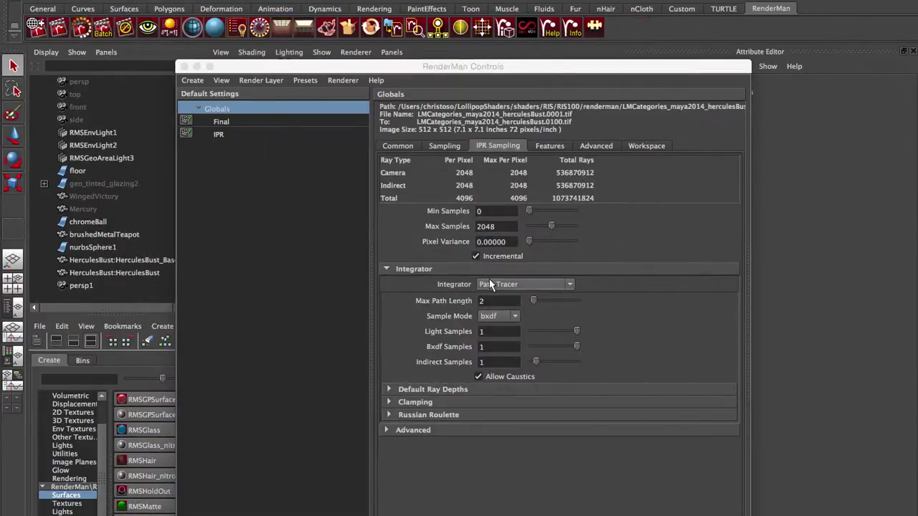
# Restore the LollipopShaders integrator and display the earlier clean occlusion render e104 in 'it'.
pyautogui.click(526, 284)
pyautogui.click(531, 348)
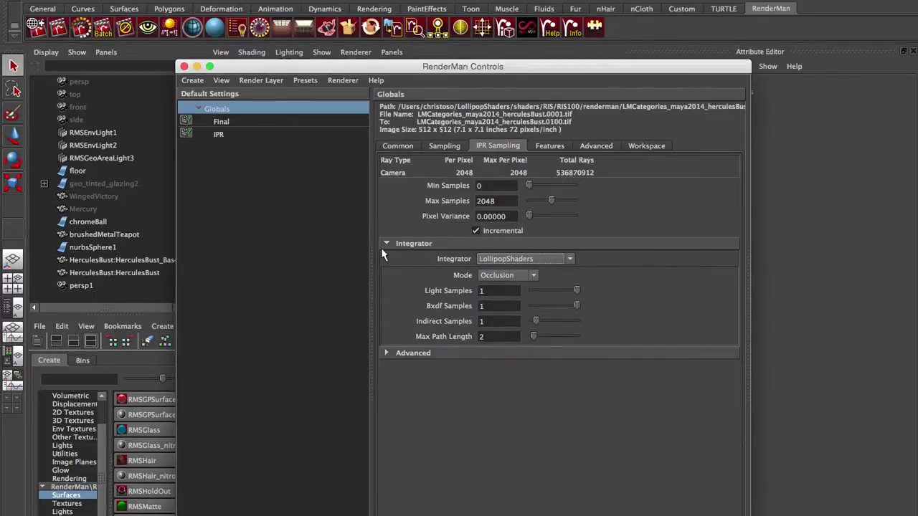
pyautogui.press('super+Tab')
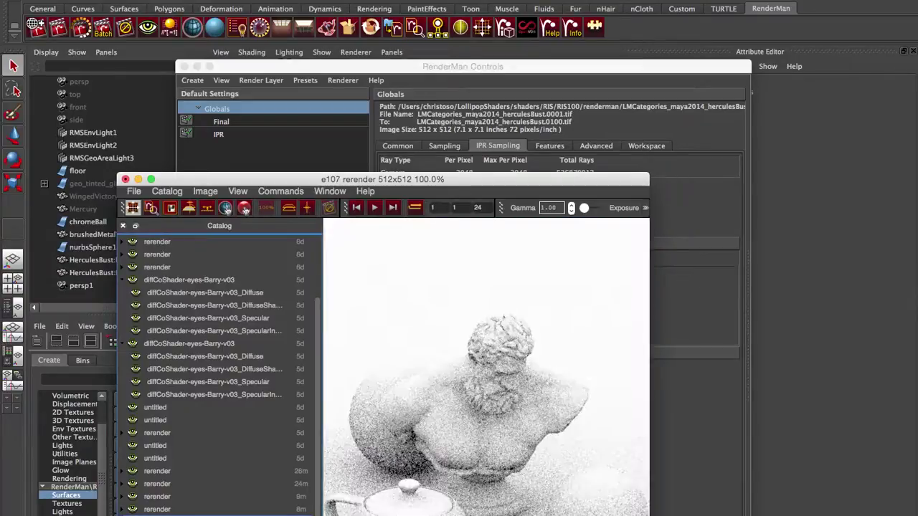
pyautogui.click(247, 510)
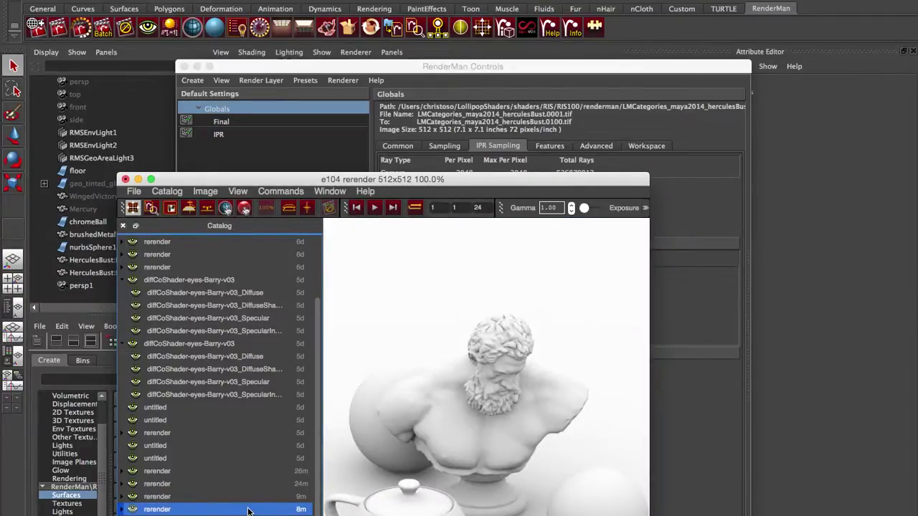